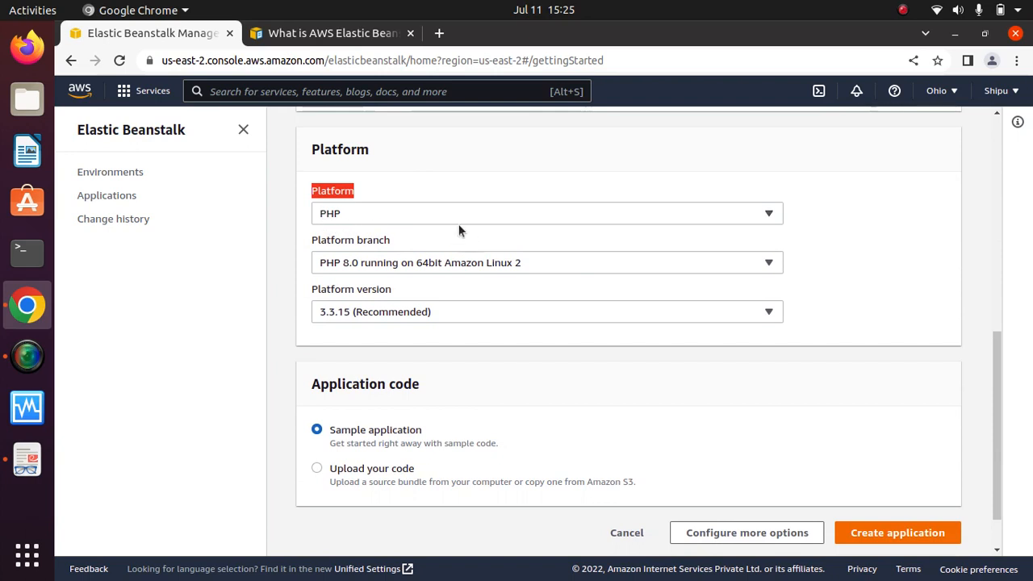
# Try Java as the platform for the new Elastic Beanstalk application.
pyautogui.click(437, 213)
pyautogui.click(355, 213)
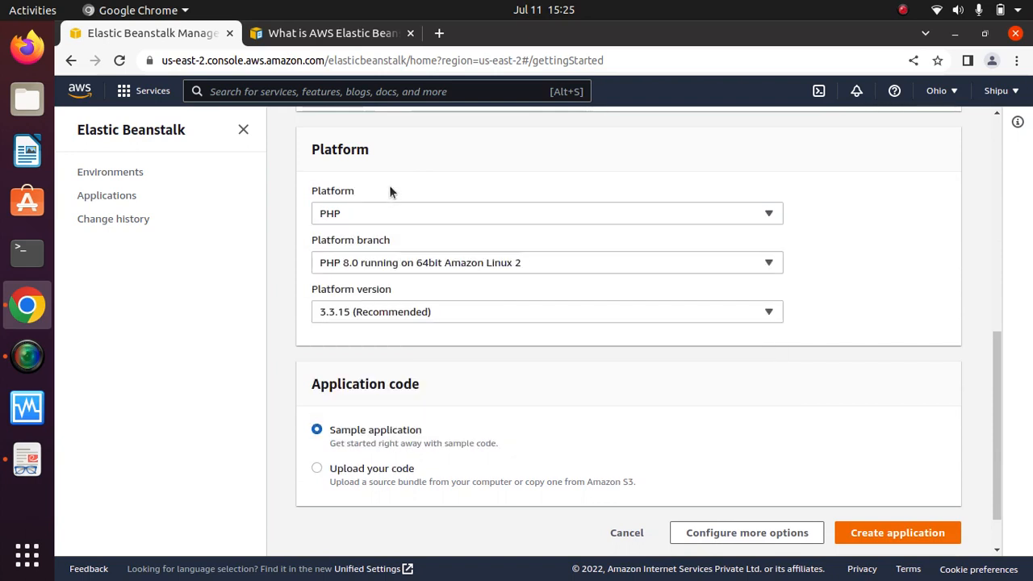
pyautogui.click(412, 214)
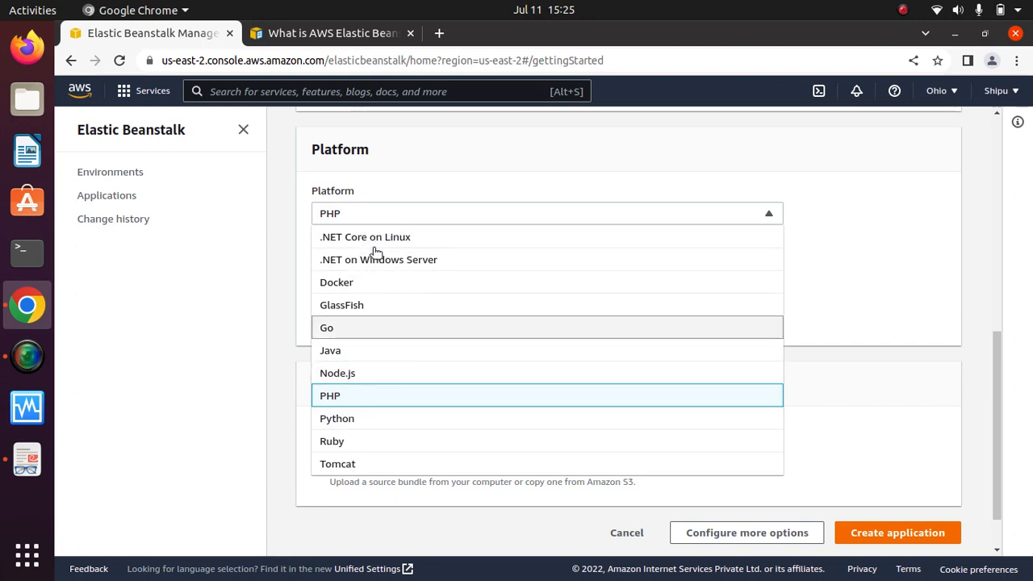
pyautogui.click(379, 350)
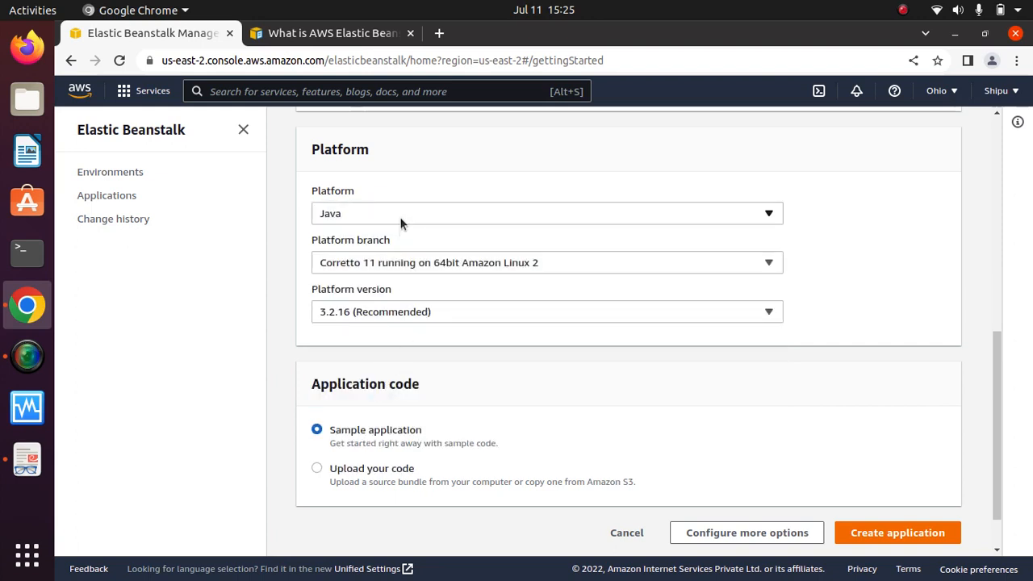
# Set the platform to PHP and create the application with the sample application code.
pyautogui.click(402, 218)
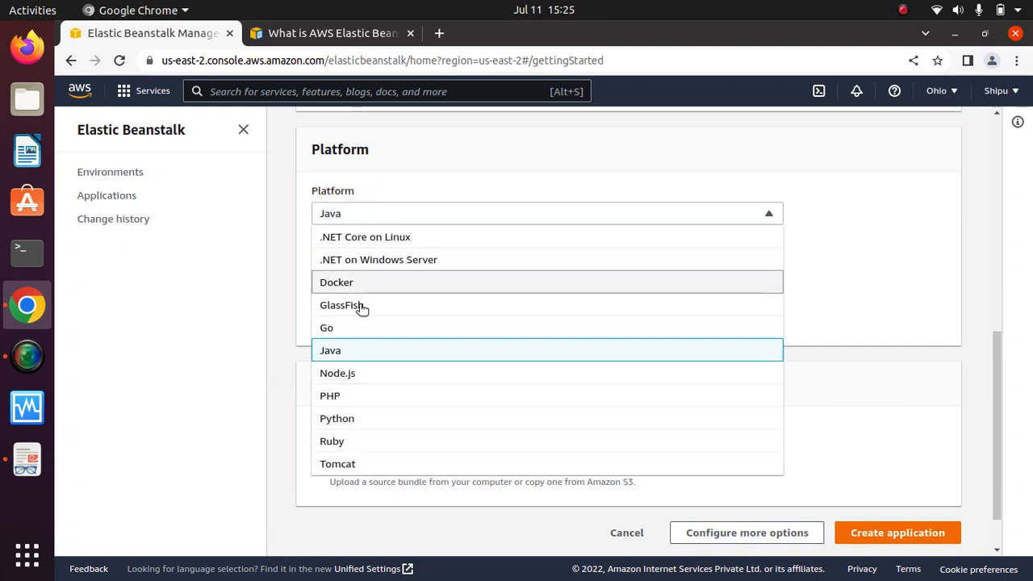
pyautogui.click(339, 395)
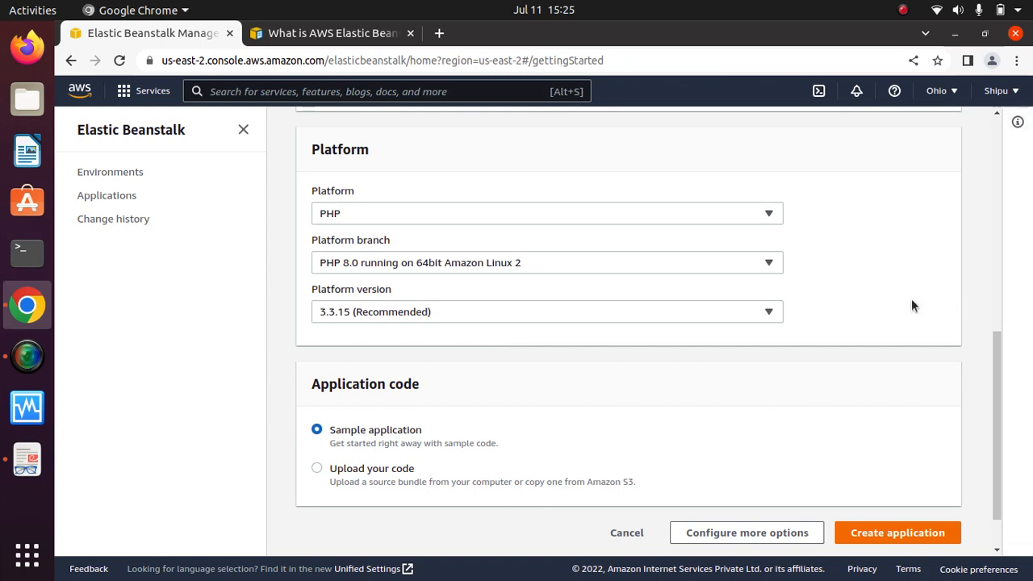
pyautogui.scroll(-2, 996, 388)
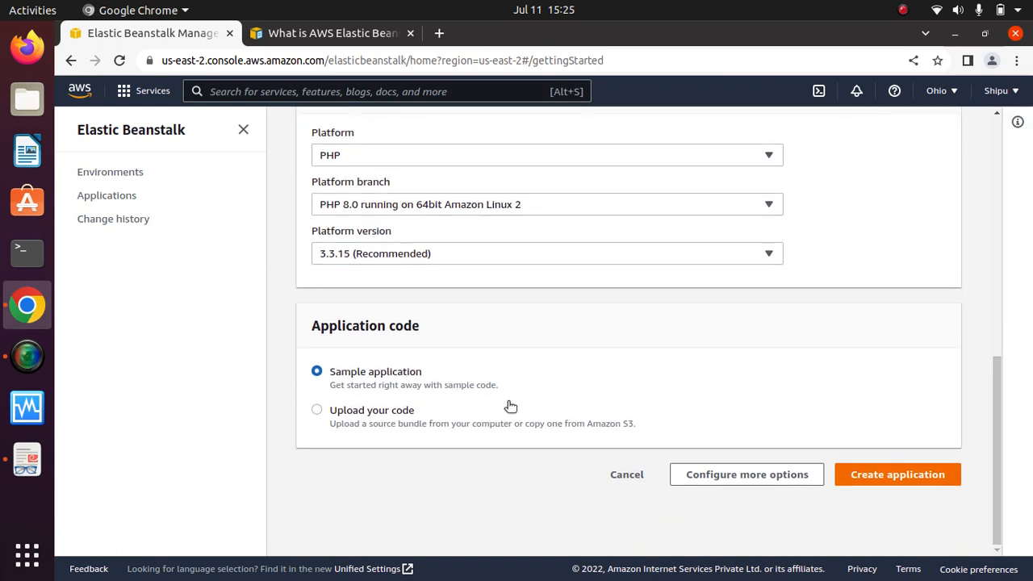
pyautogui.click(896, 473)
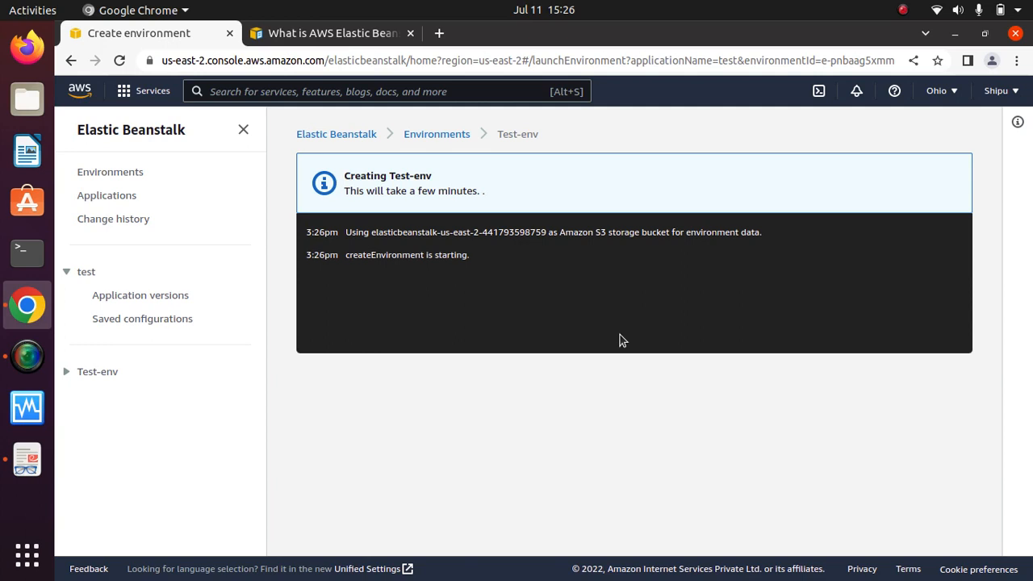
# Switch to EBExplain1.pdf in the Document Viewer and read the Configuration explanation on the navigation page slide.
pyautogui.click(903, 10)
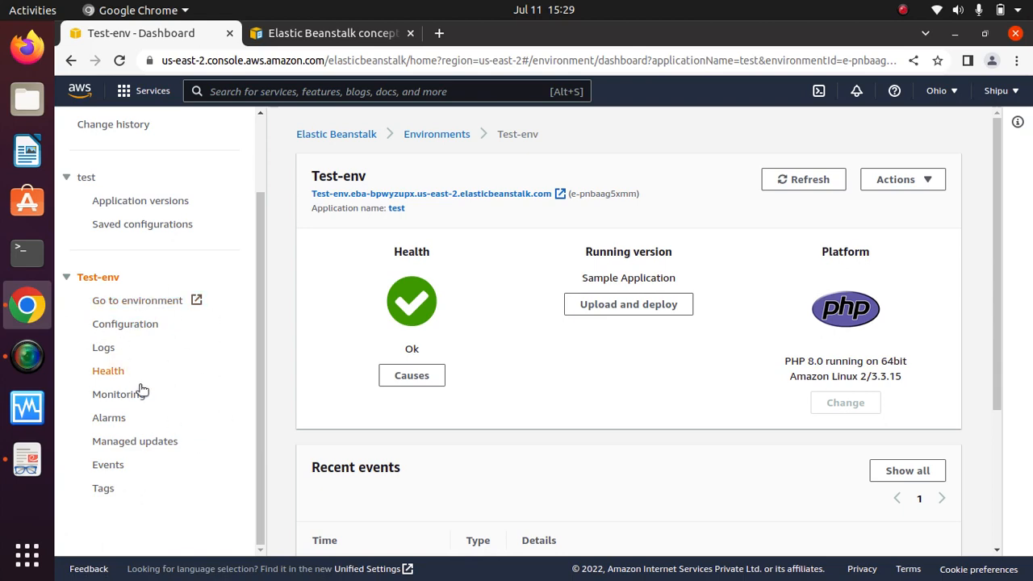
pyautogui.click(297, 32)
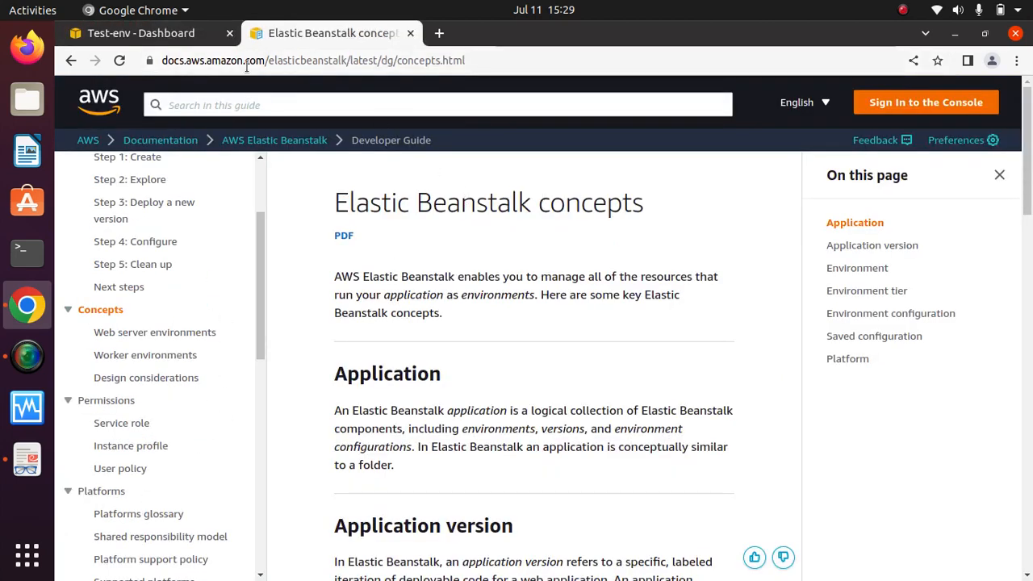
pyautogui.click(166, 40)
pyautogui.click(24, 464)
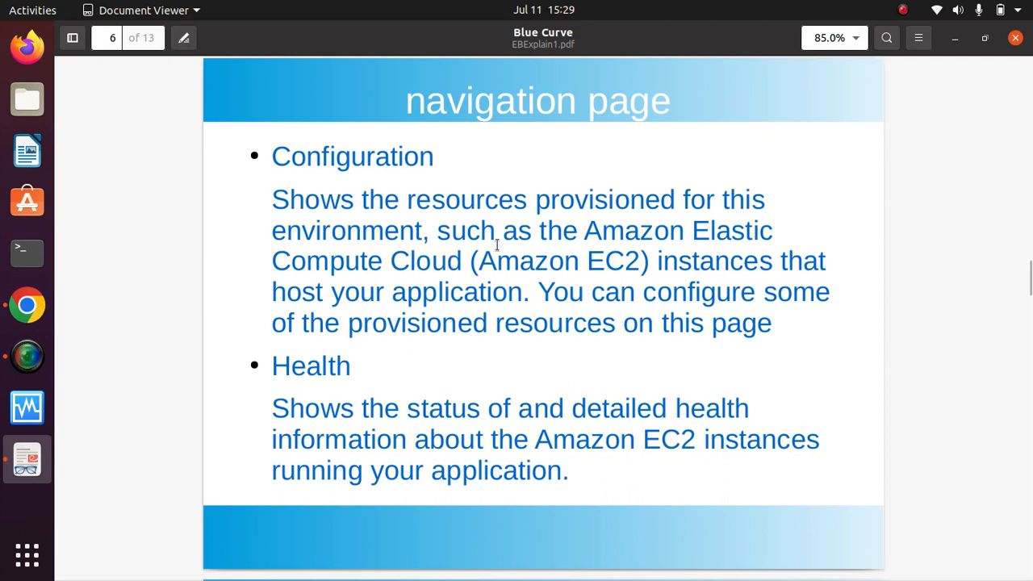
pyautogui.moveTo(451, 155); pyautogui.dragTo(280, 150)
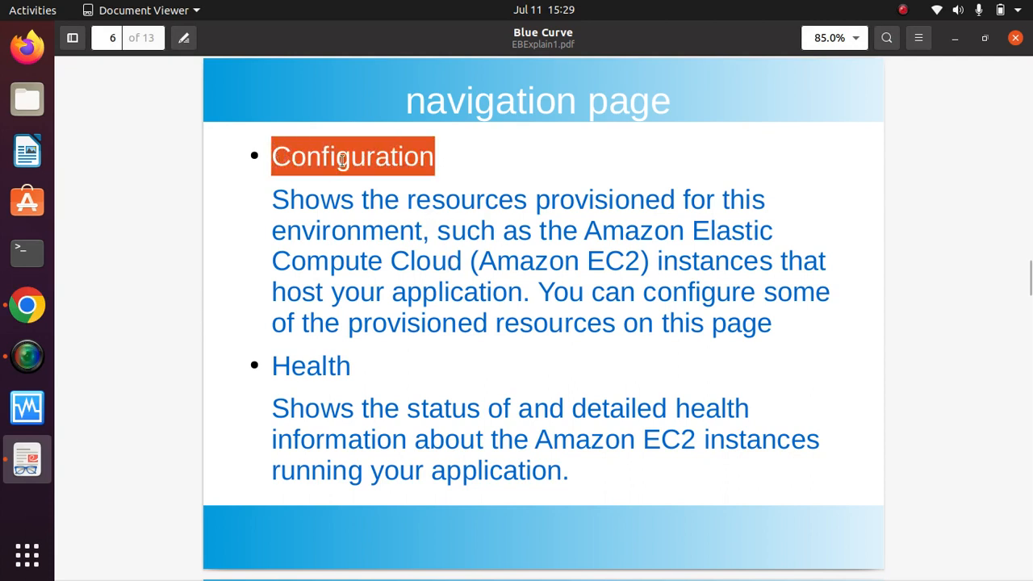
pyautogui.click(410, 171)
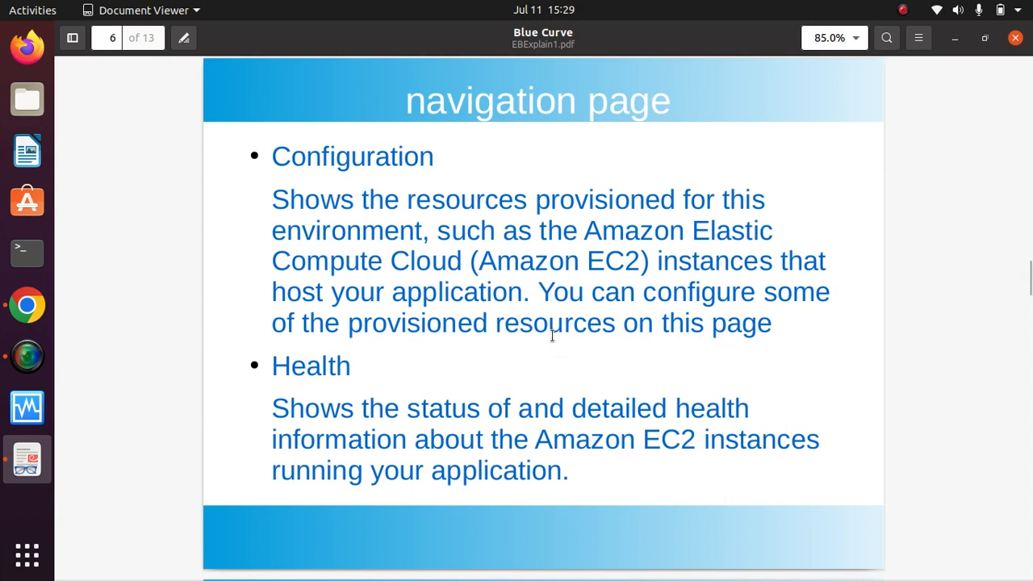
# Switch back to Chrome and examine Test-env's configuration, including the instance settings and EC2 security groups.
pyautogui.click(27, 305)
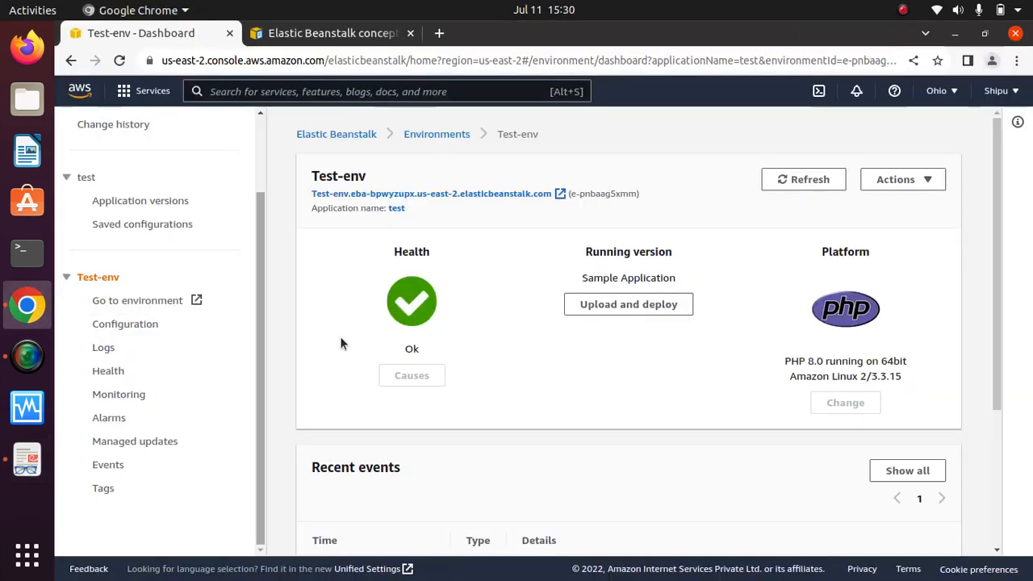
pyautogui.click(117, 326)
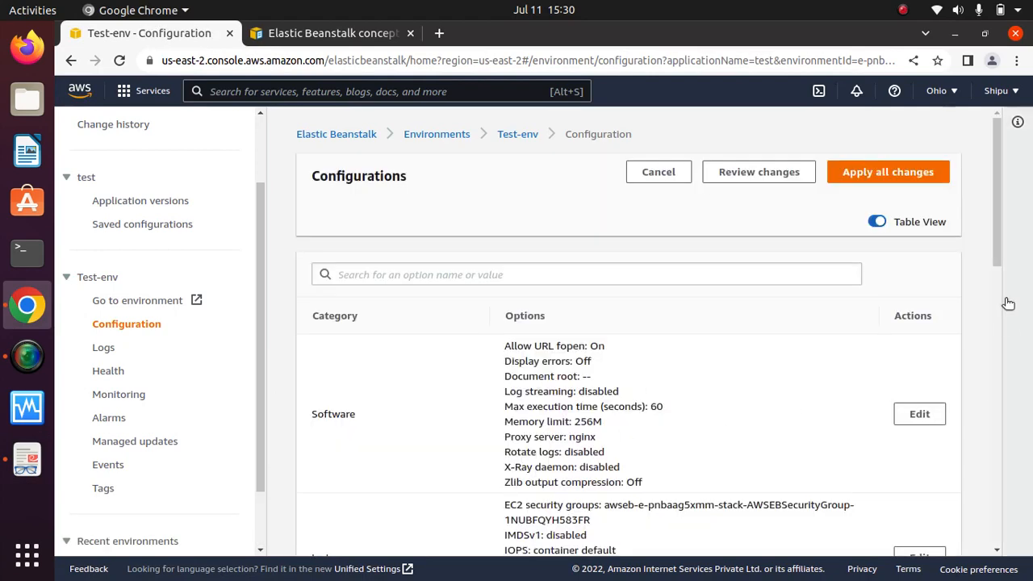
pyautogui.moveTo(999, 240); pyautogui.dragTo(1005, 357)
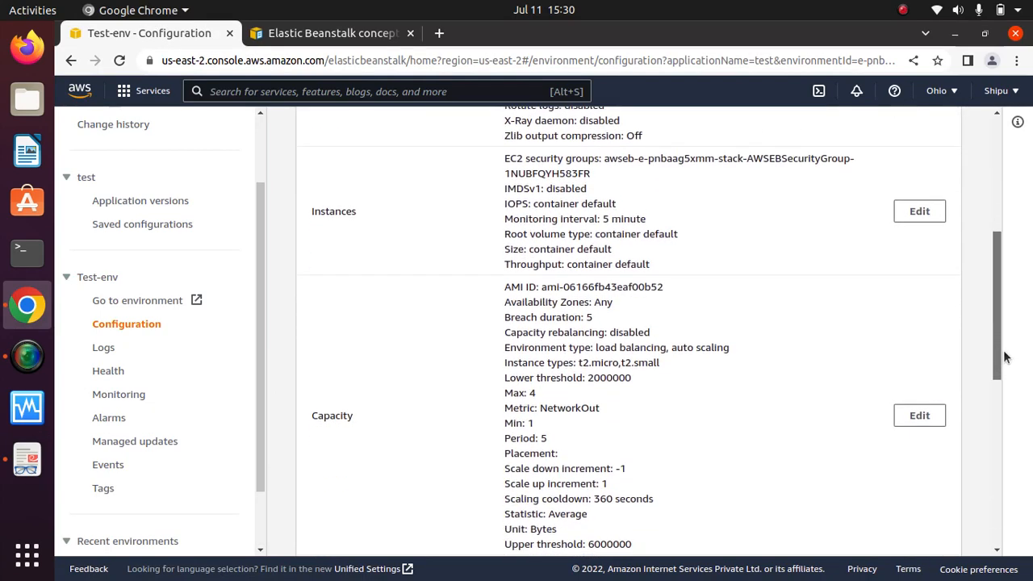
pyautogui.click(939, 212)
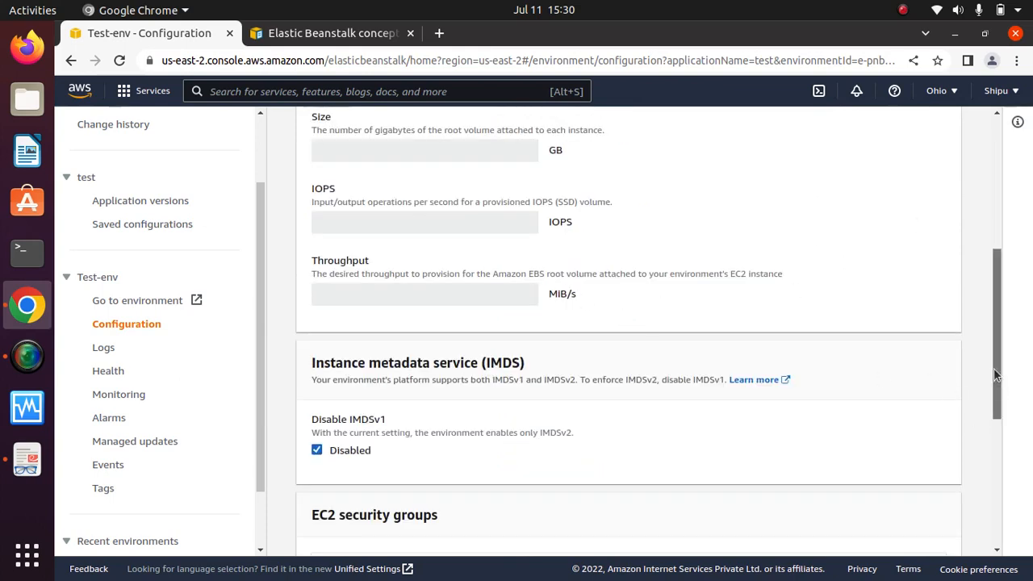
pyautogui.scroll(5, 984, 259)
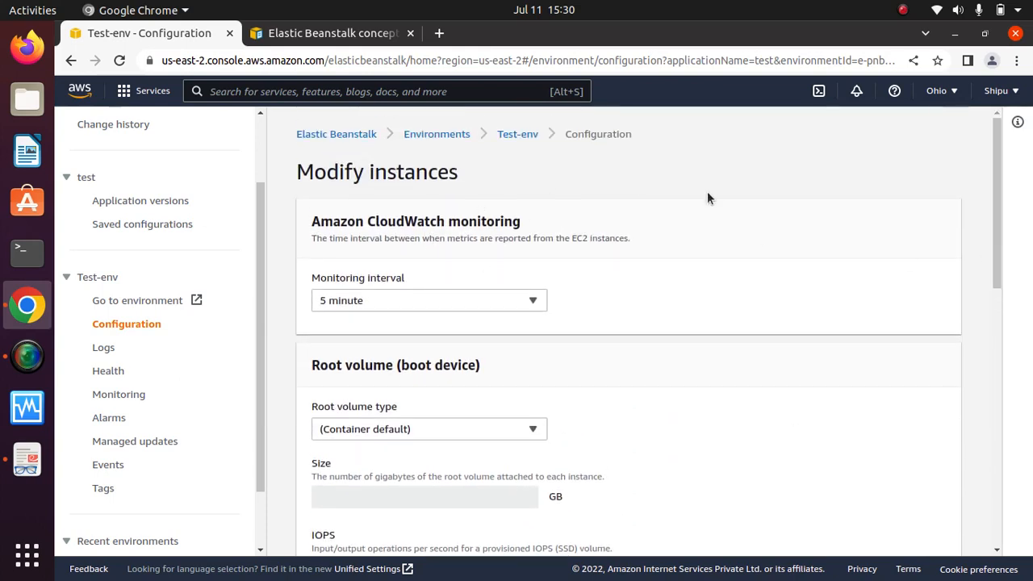
pyautogui.moveTo(997, 255); pyautogui.dragTo(987, 513)
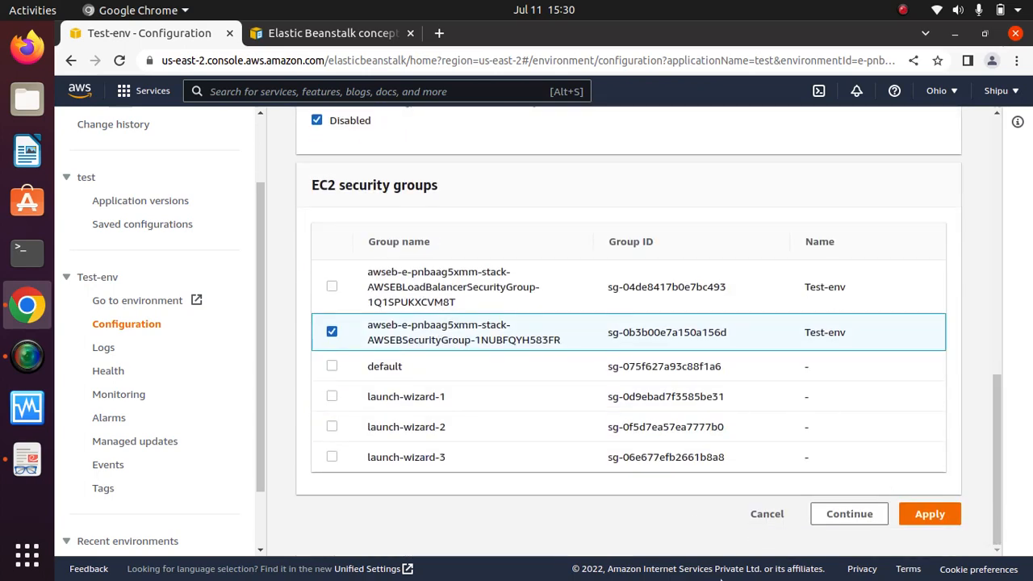
# Open Test-env's logs page and refresh the log list.
pyautogui.click(103, 349)
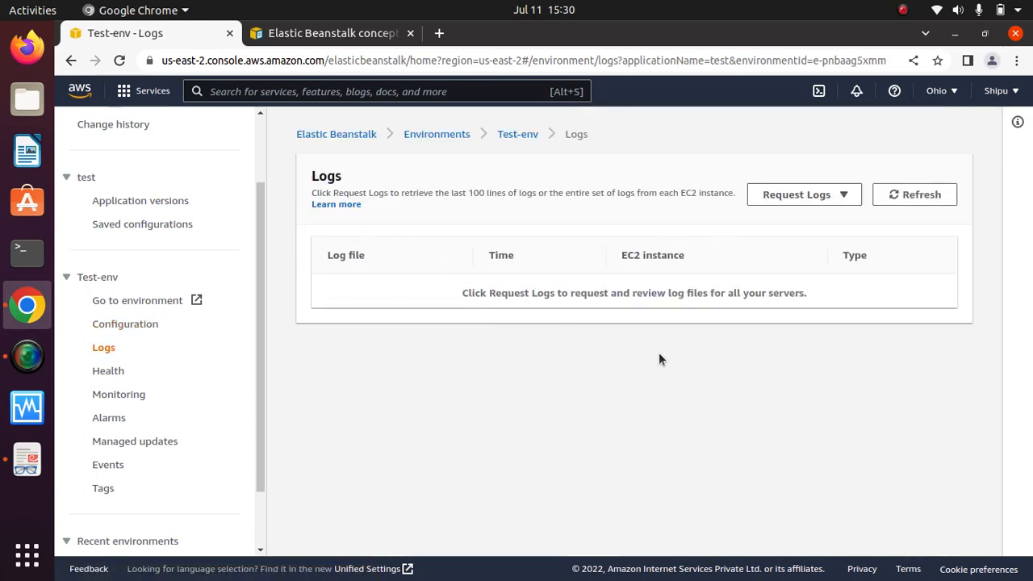
pyautogui.click(917, 194)
# Examine Test-env's enhanced health overview, consulting the Health explanation in EBExplain1.pdf and returning to Chrome.
pyautogui.click(108, 372)
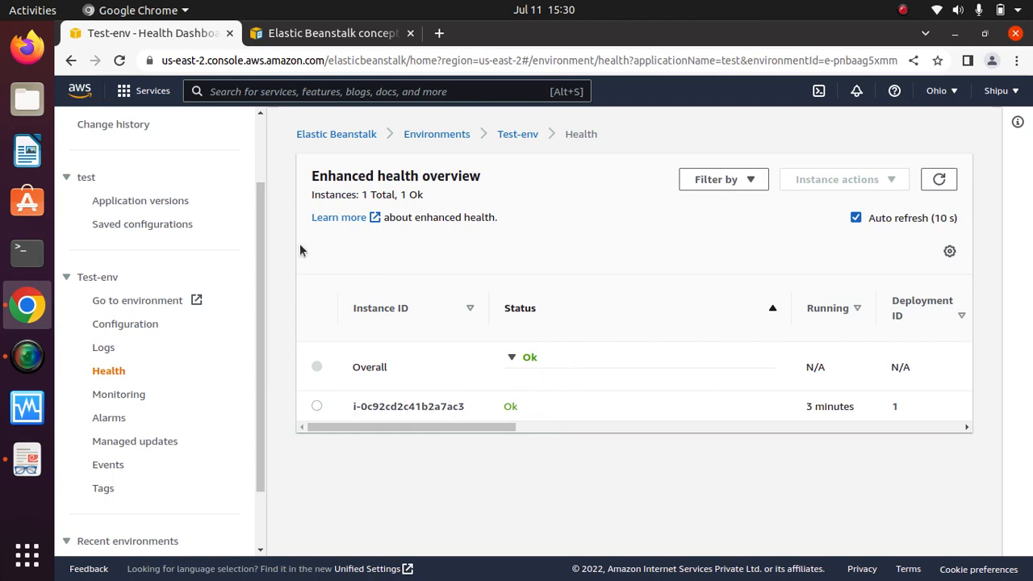
pyautogui.click(27, 460)
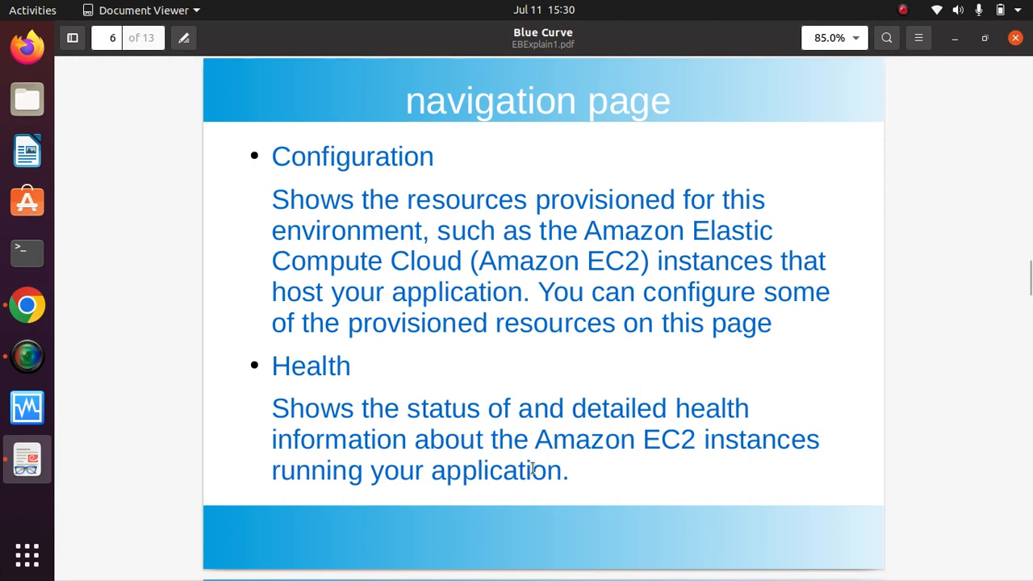
pyautogui.click(27, 305)
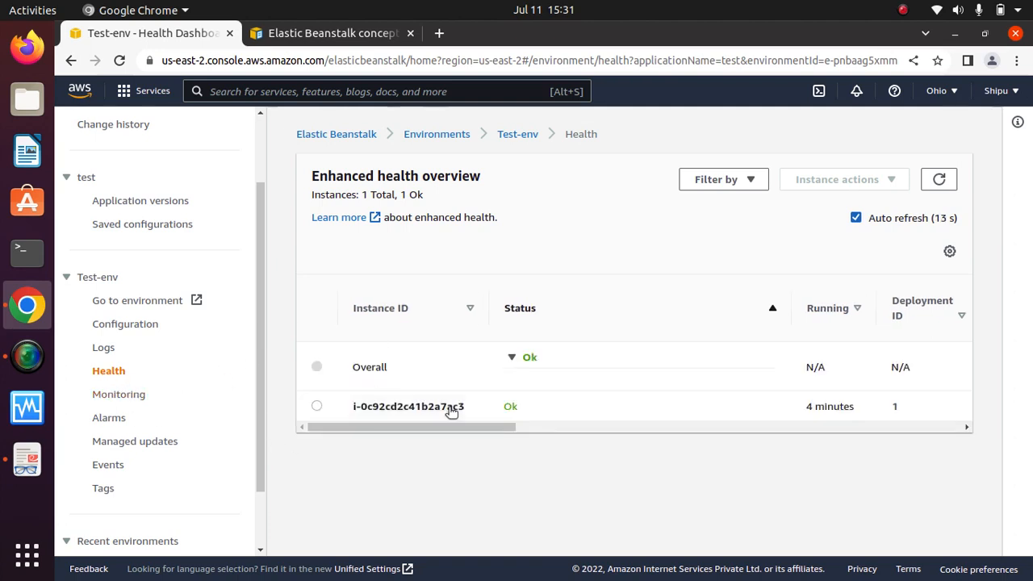
# Review Test-env's monitoring overview and its graphs for environment health, response time, requests, CPU utilization and network traffic.
pyautogui.click(125, 395)
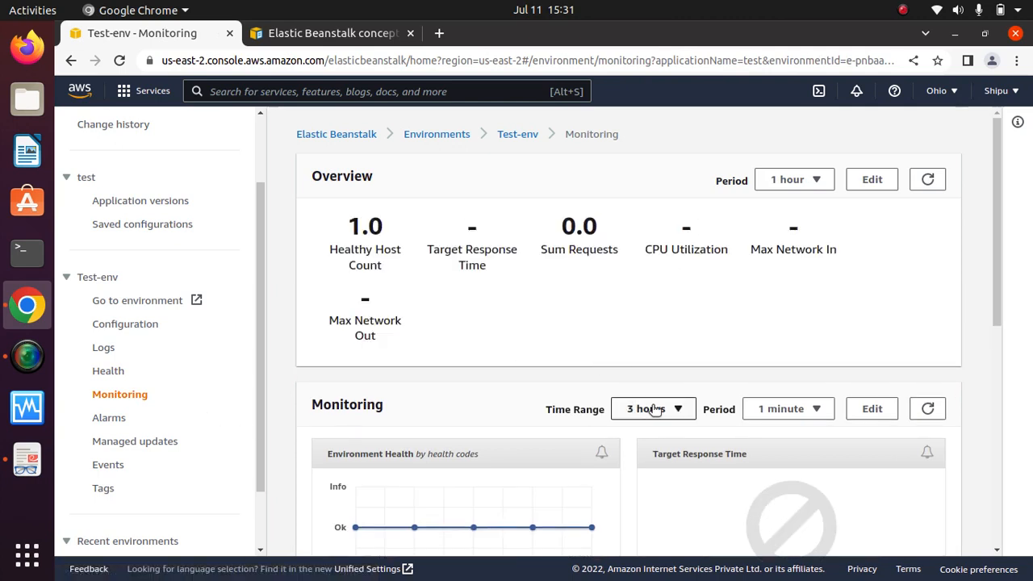
pyautogui.scroll(-1, 1003, 292)
pyautogui.moveTo(997, 411); pyautogui.dragTo(989, 357)
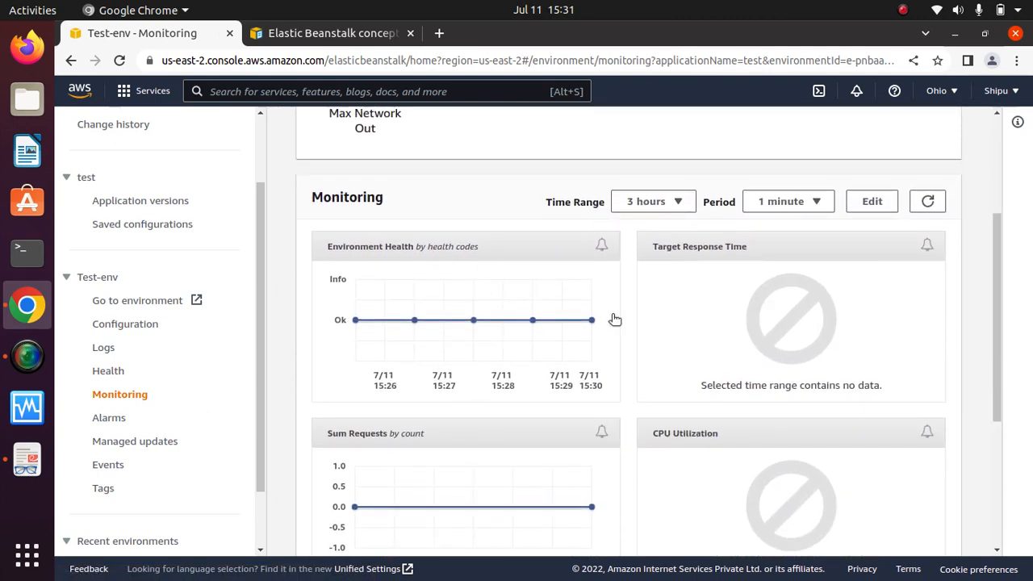
pyautogui.moveTo(1001, 323); pyautogui.dragTo(998, 399)
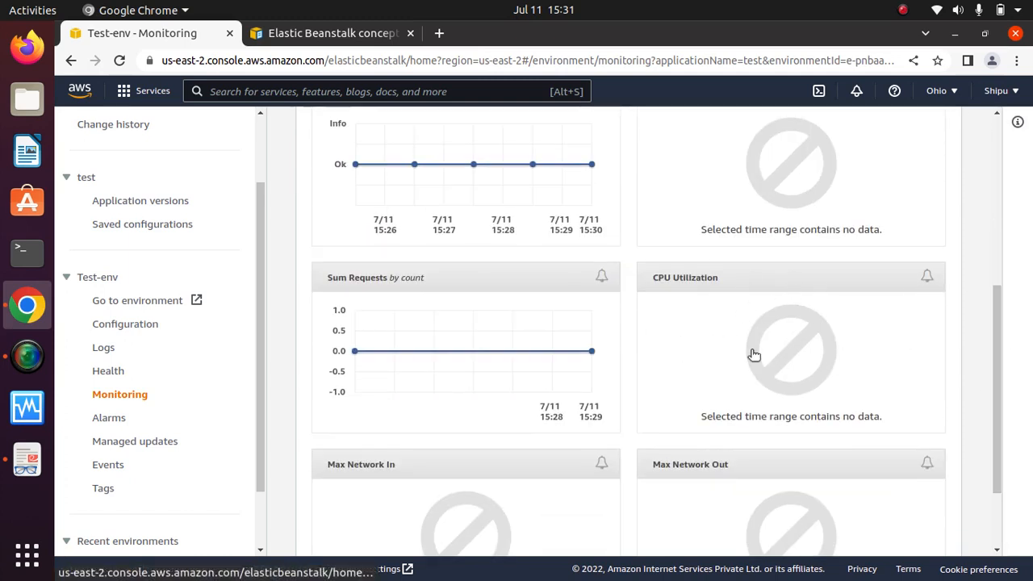
pyautogui.moveTo(1006, 383); pyautogui.dragTo(929, 302)
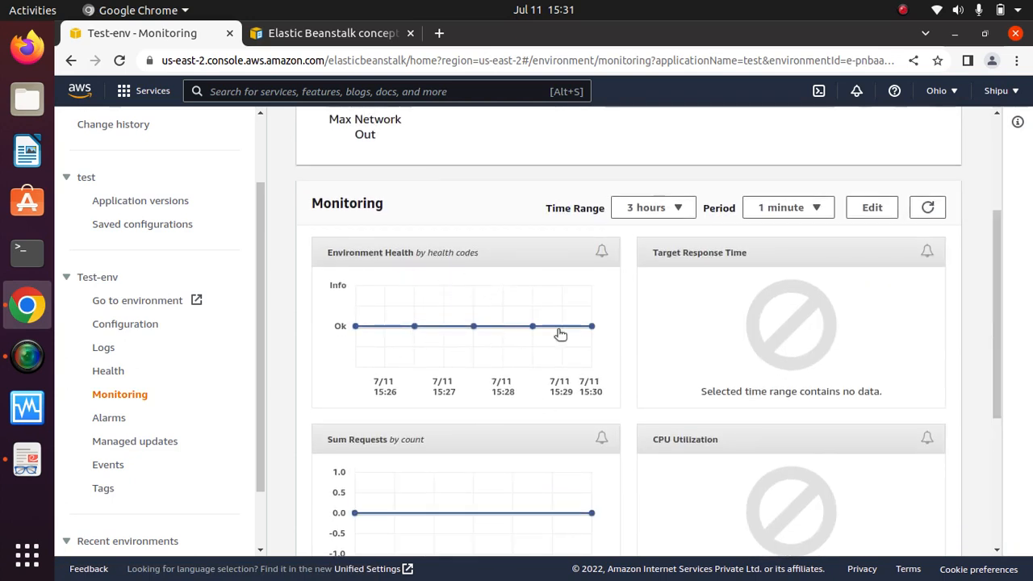
pyautogui.scroll(-4, 998, 363)
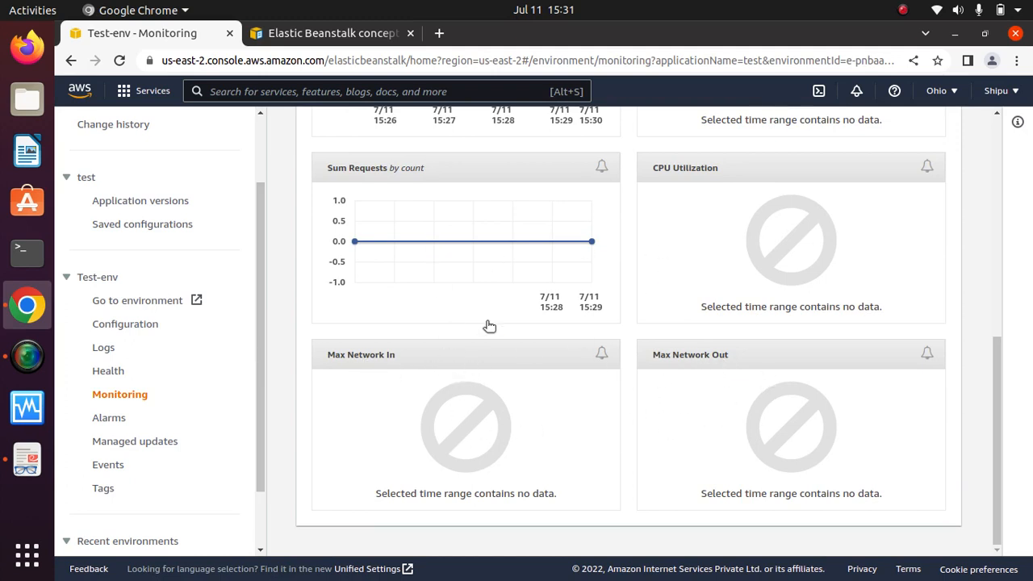
# Check Test-env's existing alarms and look over the linked monitoring dashboard where alarms can be added.
pyautogui.click(113, 418)
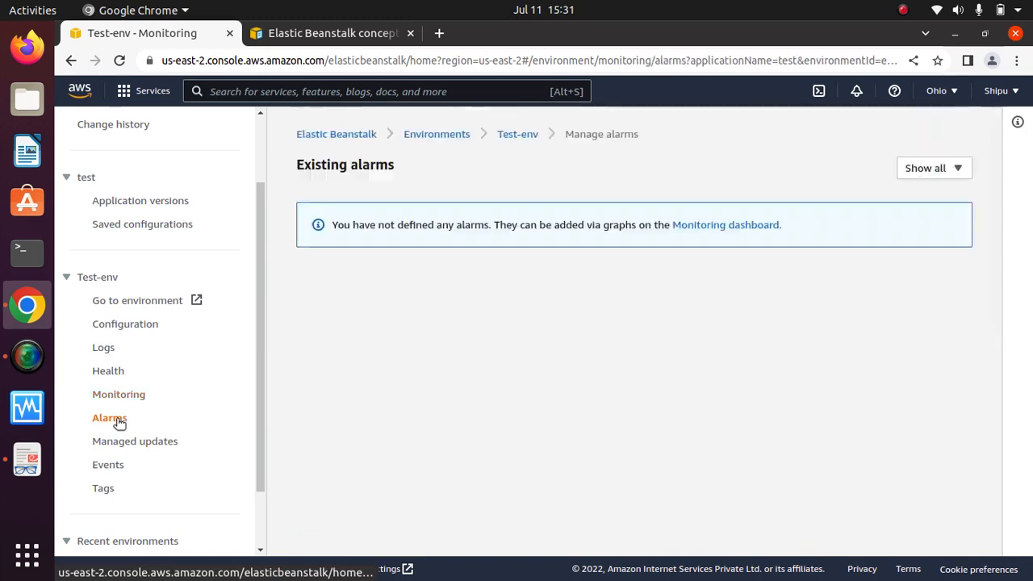
pyautogui.click(746, 226)
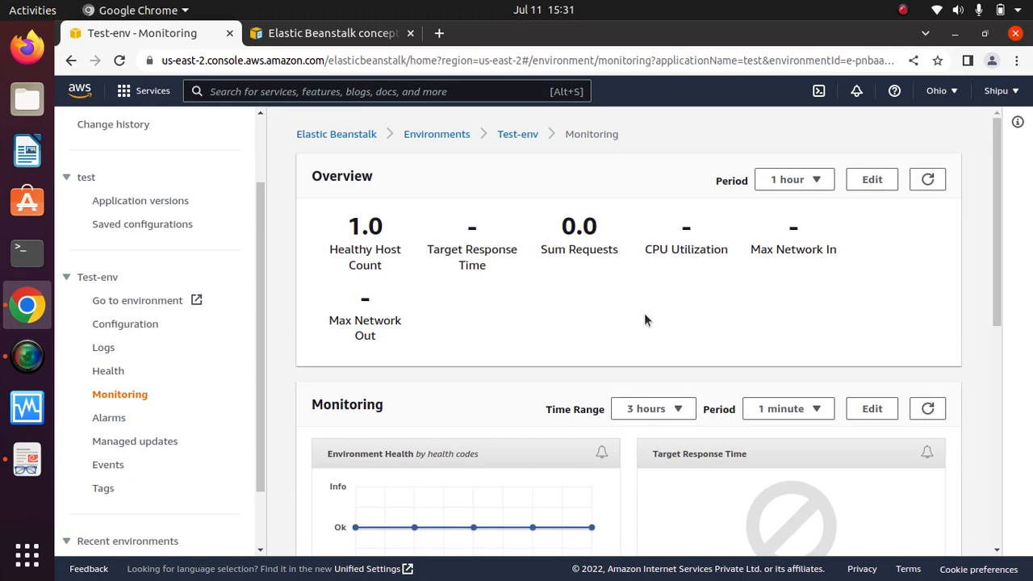
pyautogui.moveTo(999, 276); pyautogui.dragTo(983, 470)
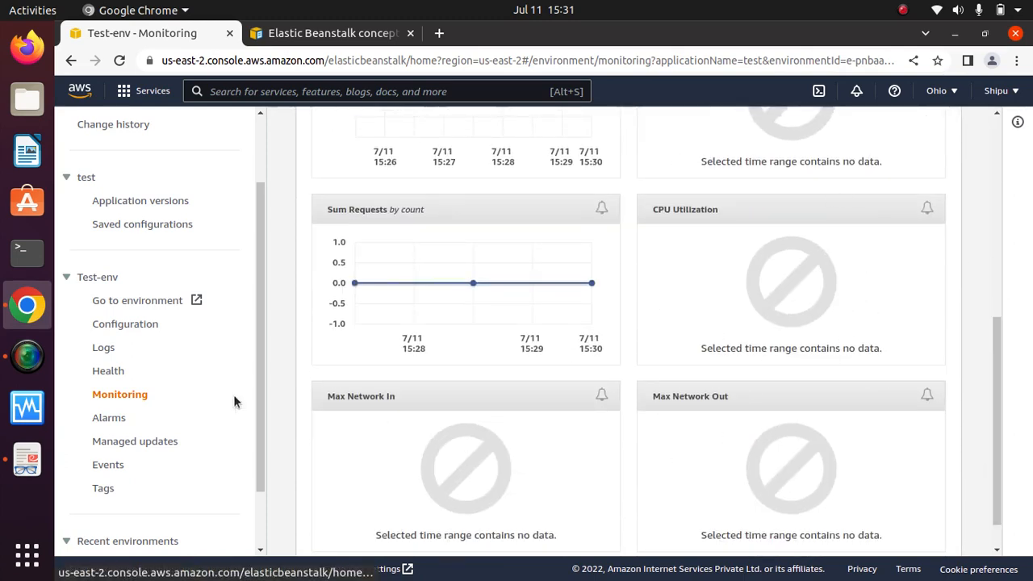
pyautogui.click(110, 417)
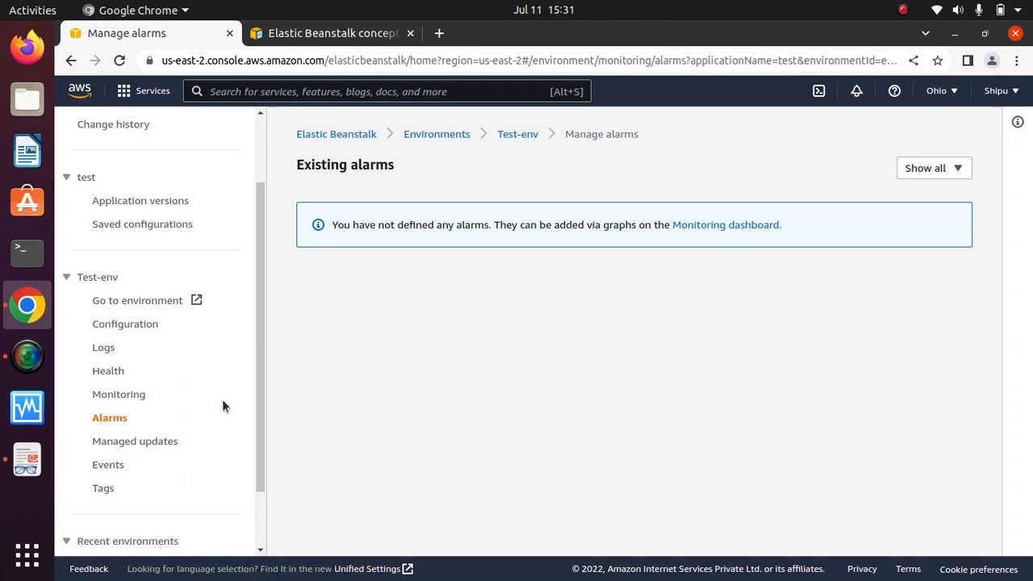
# Check Test-env's managed updates overview and locate the Managed updates category in the environment's configuration.
pyautogui.click(117, 446)
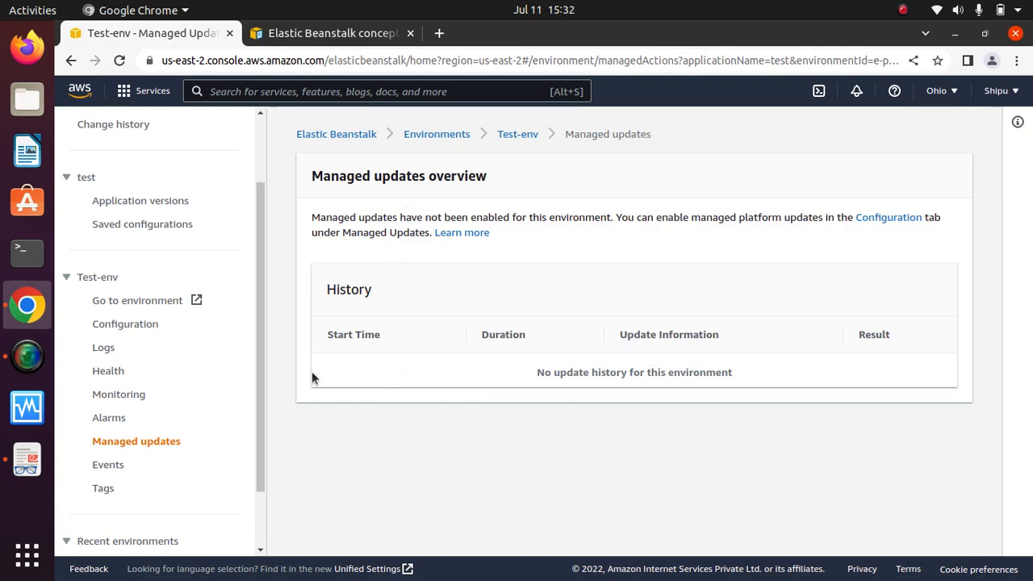
pyautogui.moveTo(262, 370); pyautogui.dragTo(268, 420)
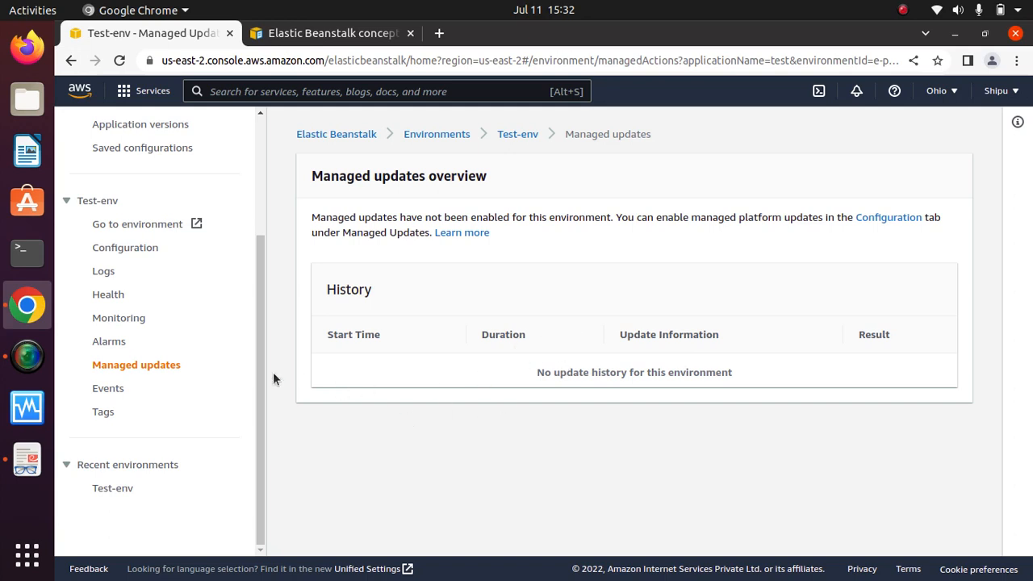
pyautogui.click(884, 220)
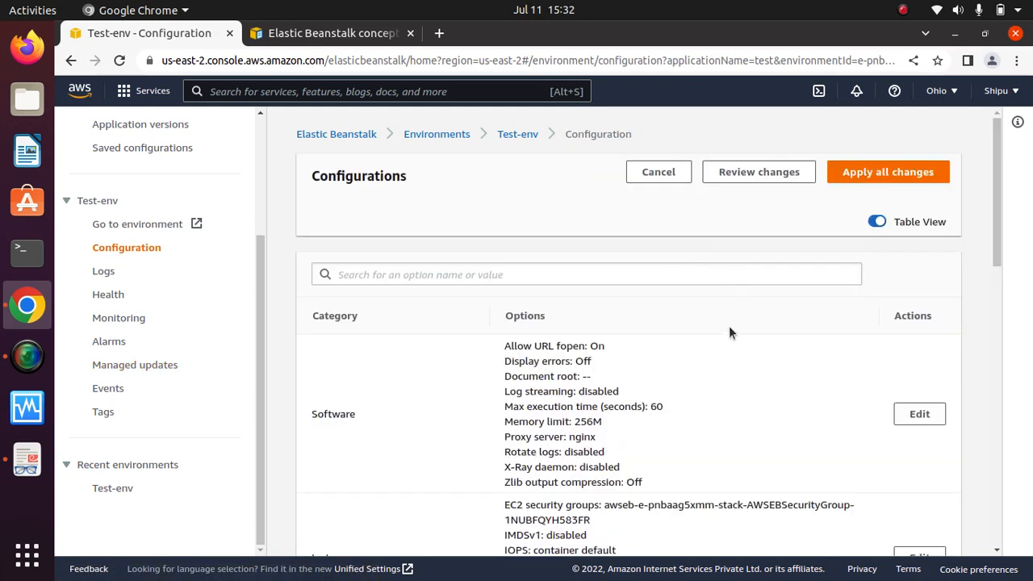
pyautogui.moveTo(997, 206); pyautogui.dragTo(999, 522)
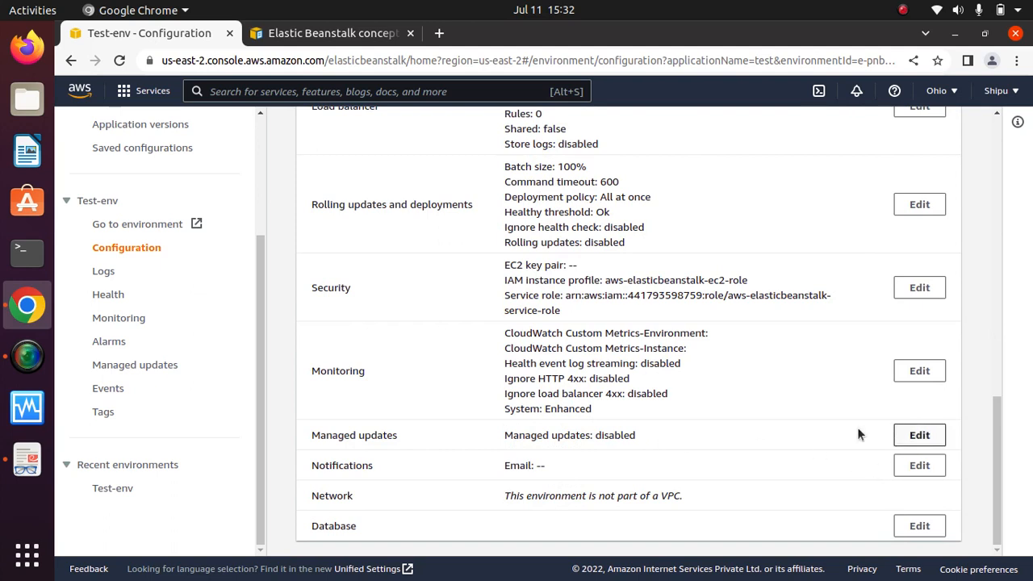
# Review the managed platform updates settings and update history of Test-env, and look through the environment's event list.
pyautogui.click(920, 435)
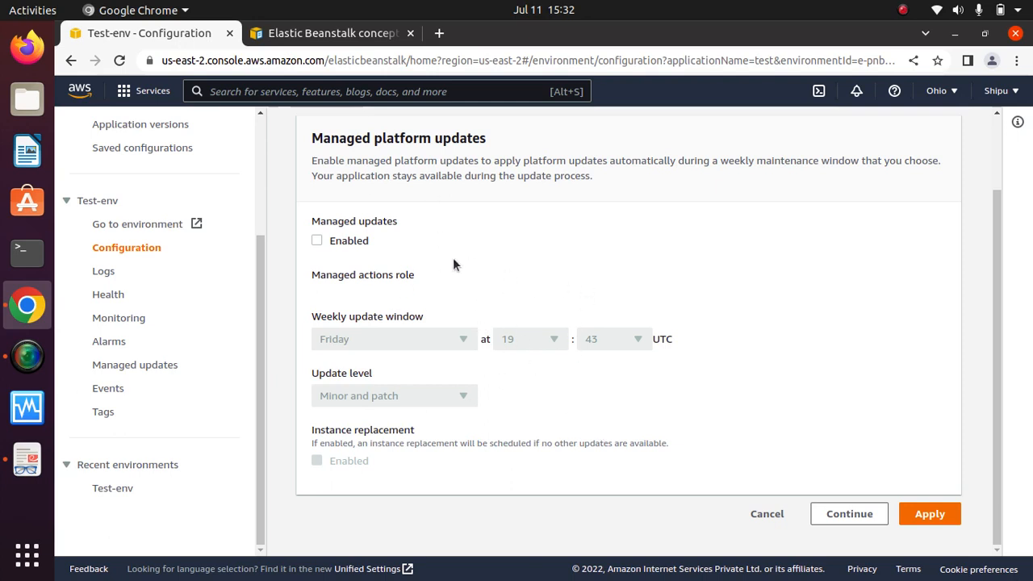
pyautogui.click(152, 371)
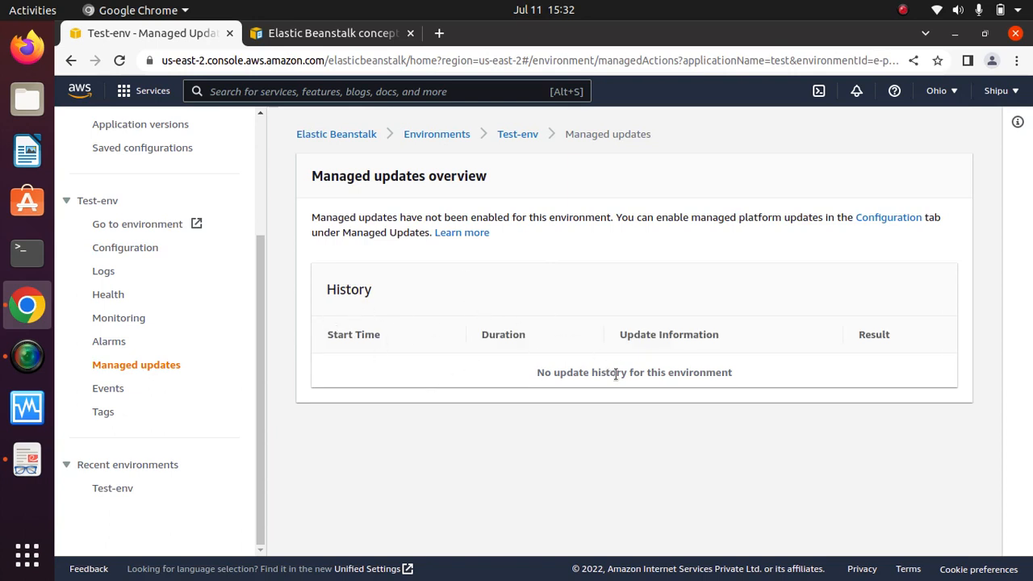
pyautogui.click(115, 388)
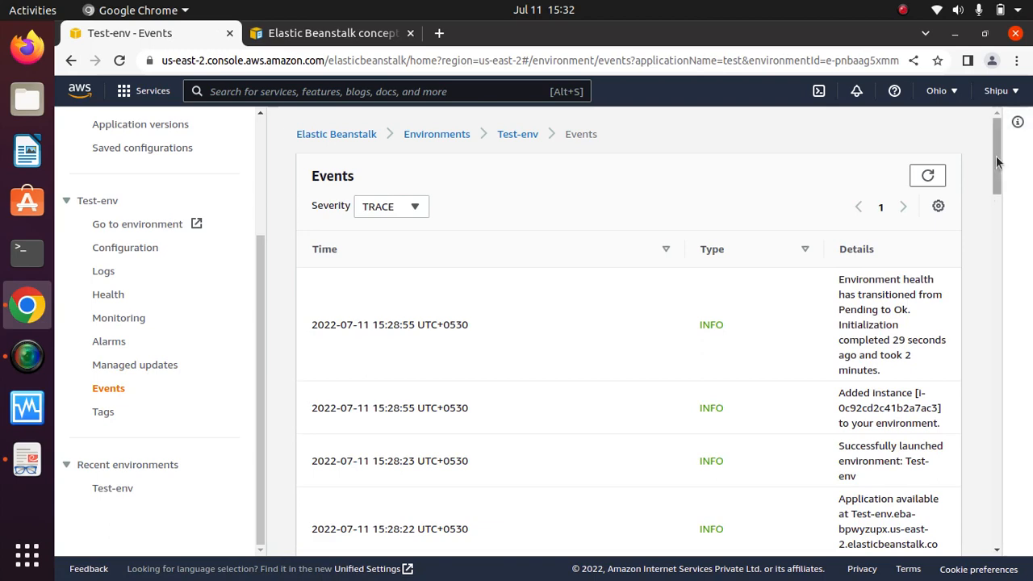
pyautogui.moveTo(998, 137); pyautogui.dragTo(976, 123)
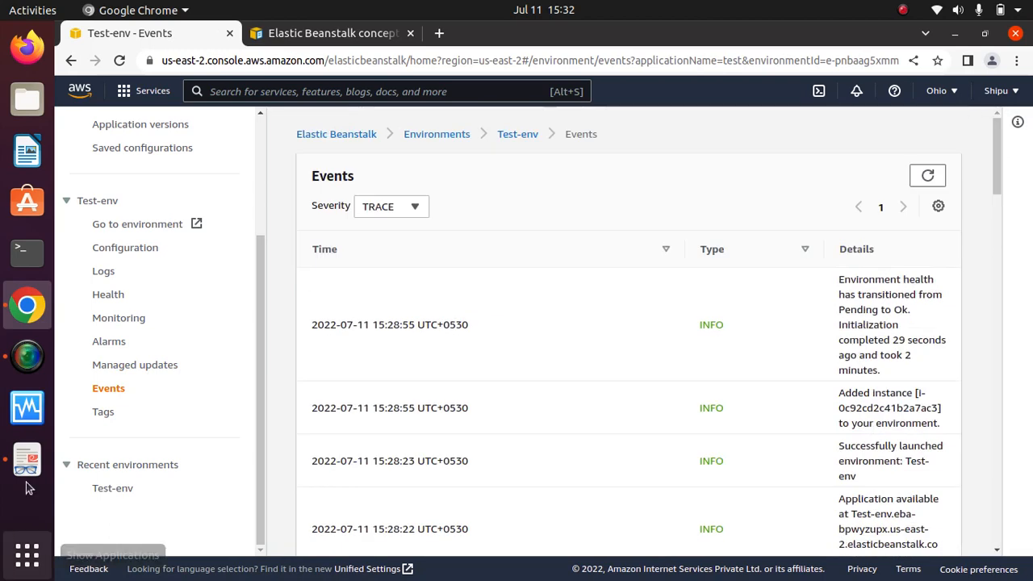
# Check the tags for Test-env, leave the tag form without applying anything, and bring up the Elastic Beanstalk concepts documentation.
pyautogui.click(103, 416)
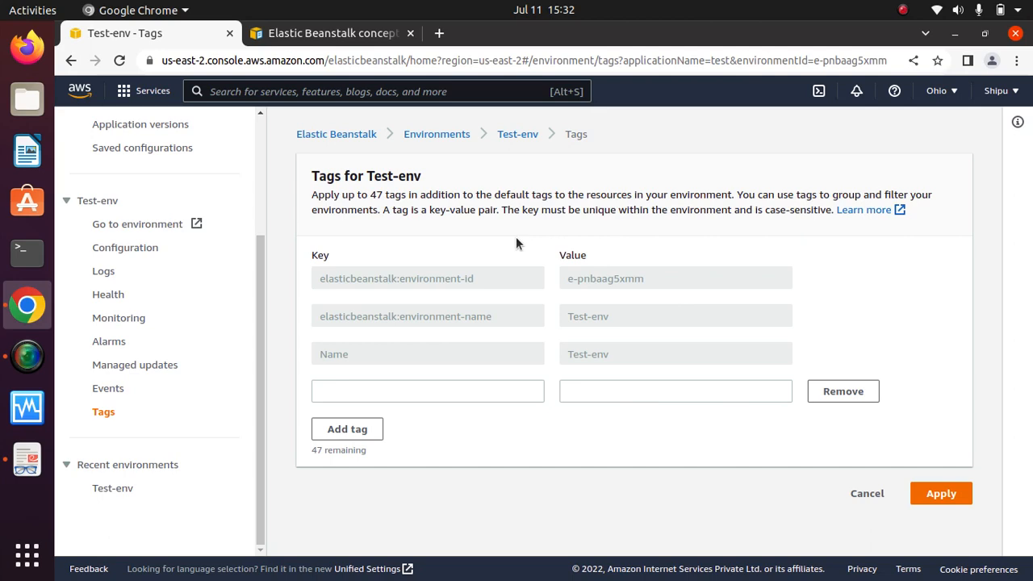
pyautogui.moveTo(264, 345); pyautogui.dragTo(263, 323)
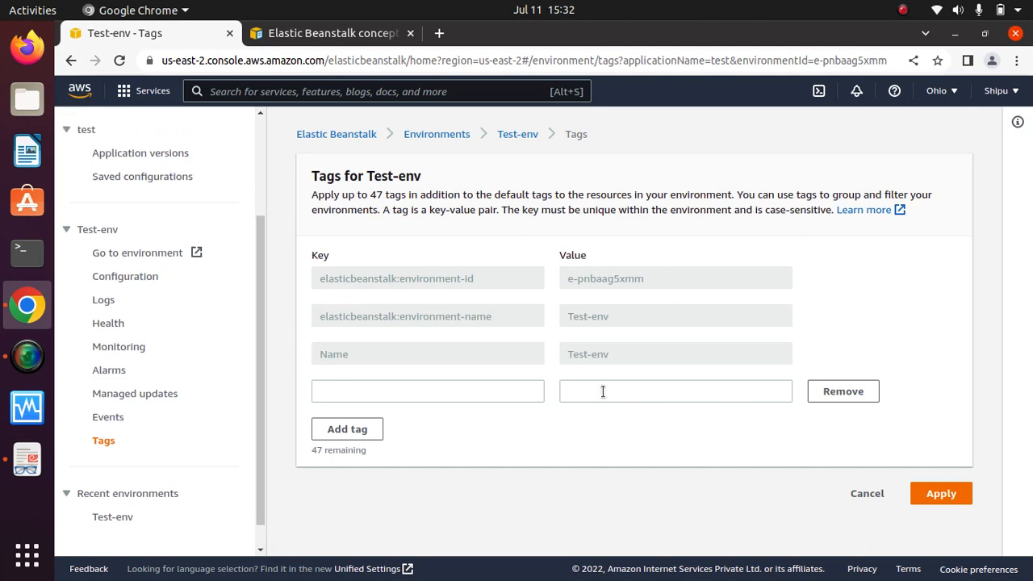
pyautogui.click(867, 494)
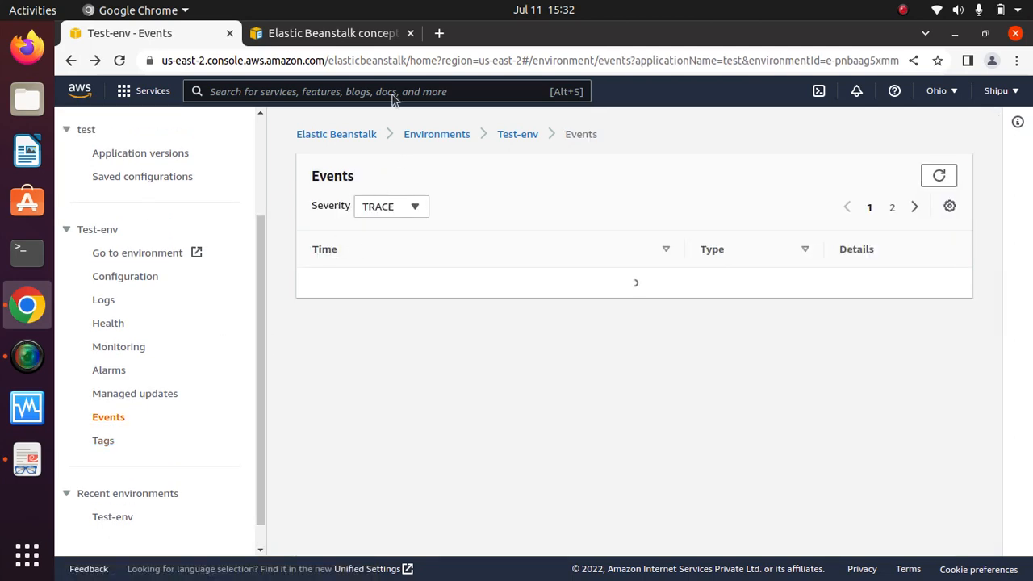
pyautogui.click(327, 36)
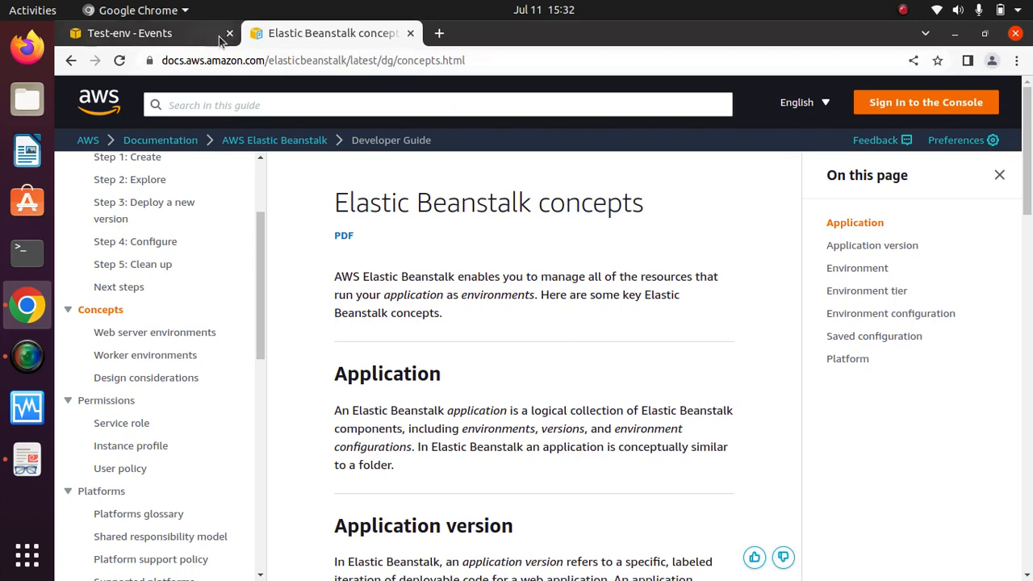